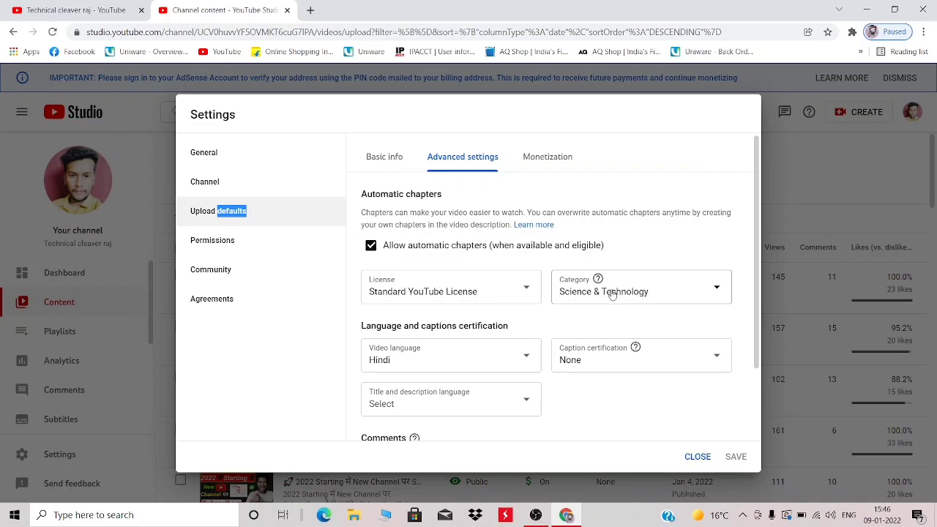
# Review the category options in the upload defaults' advanced settings, choose Science & Technology, and close the settings.
pyautogui.click(612, 293)
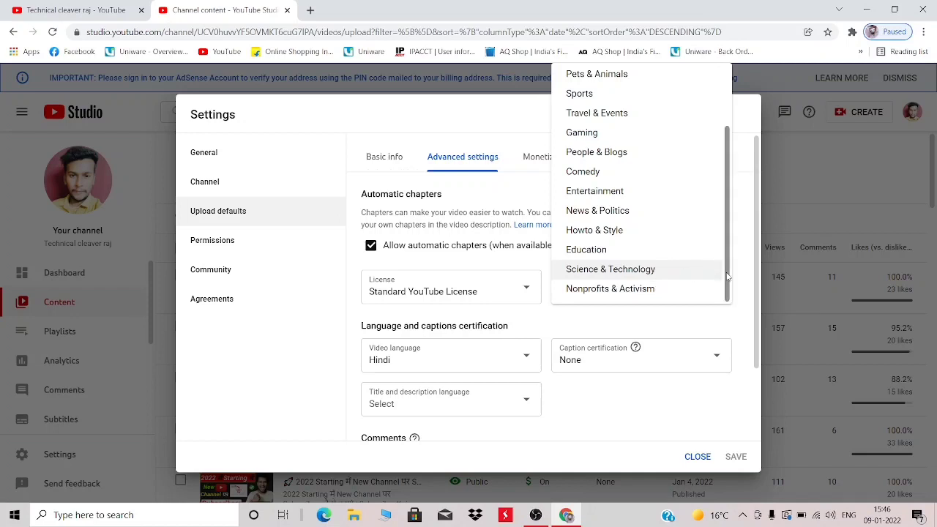
pyautogui.scroll(1, 728, 278)
pyautogui.scroll(-1, 729, 289)
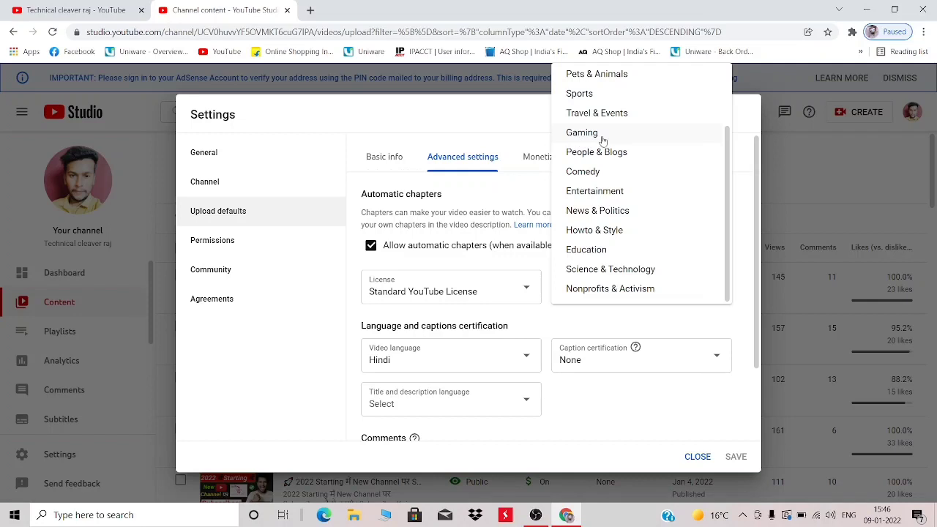
pyautogui.moveTo(728, 218); pyautogui.dragTo(731, 149)
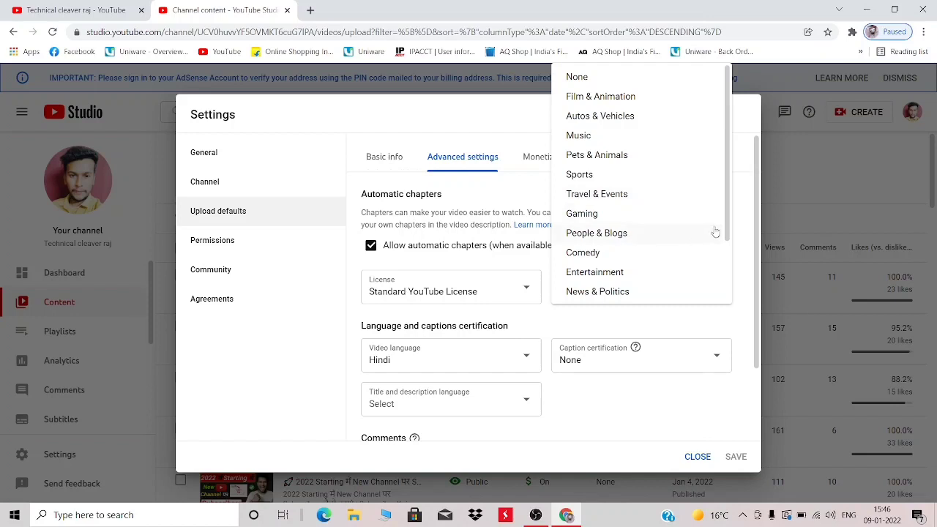
pyautogui.moveTo(728, 230); pyautogui.dragTo(722, 287)
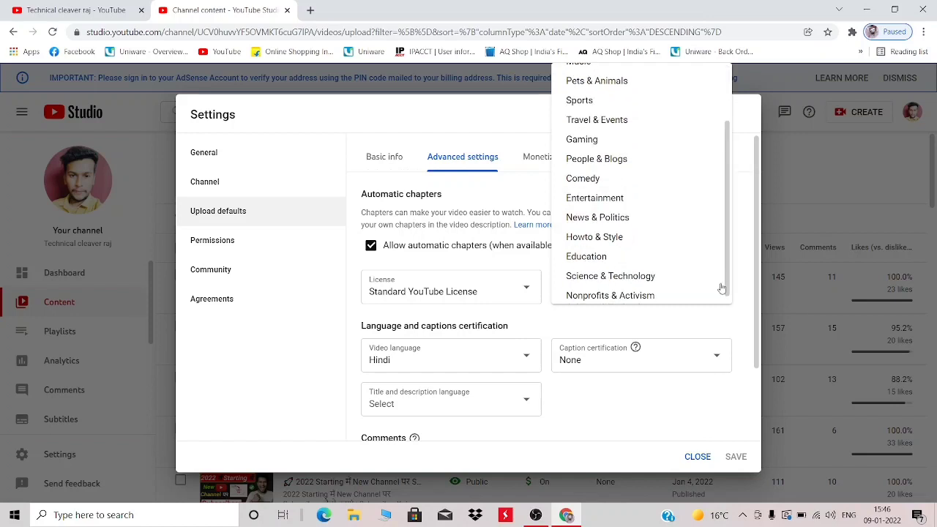
pyautogui.click(633, 282)
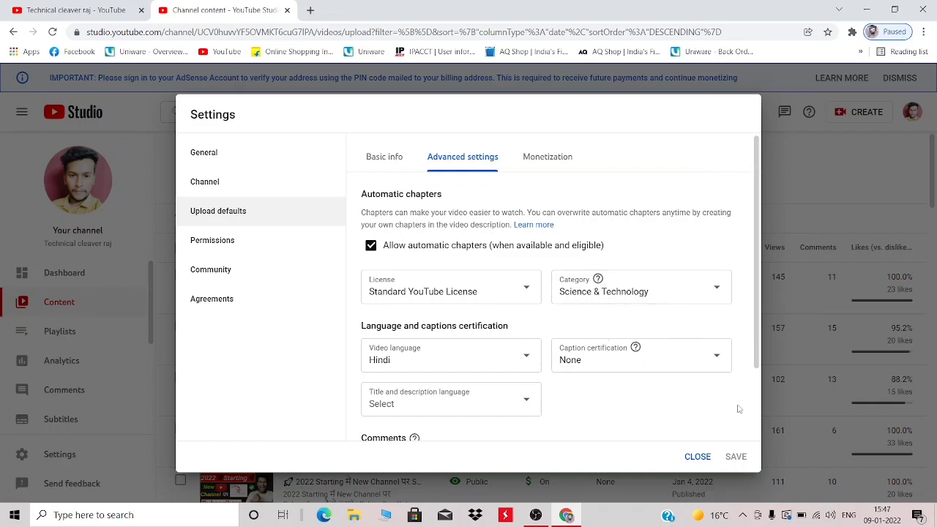
pyautogui.click(696, 457)
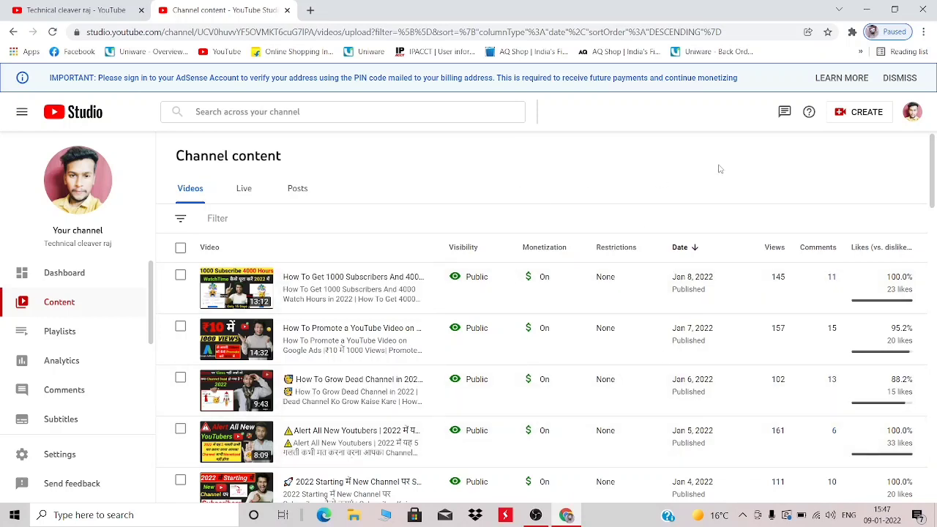
# Open the details of the newest video, about getting 1000 subscribers and 4000 watch hours, and examine its description.
pyautogui.click(874, 115)
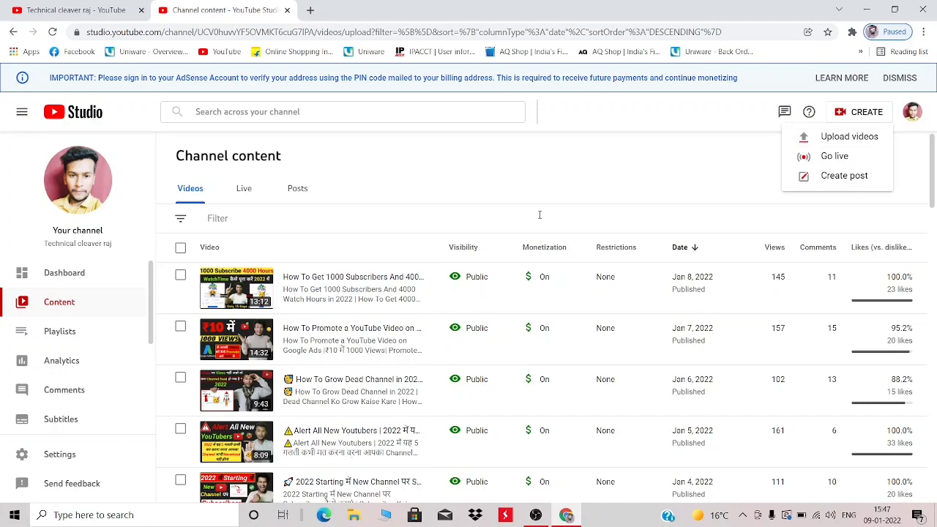
pyautogui.moveTo(293, 284)
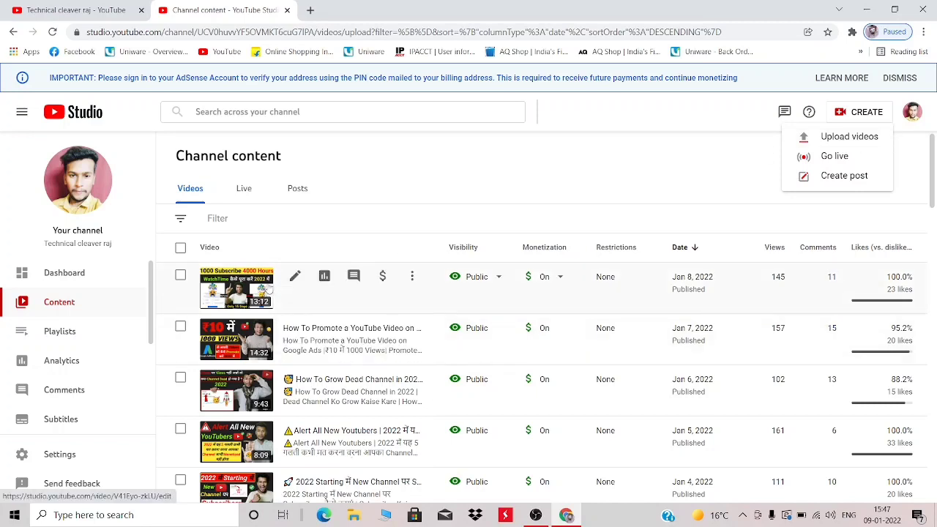
pyautogui.click(293, 278)
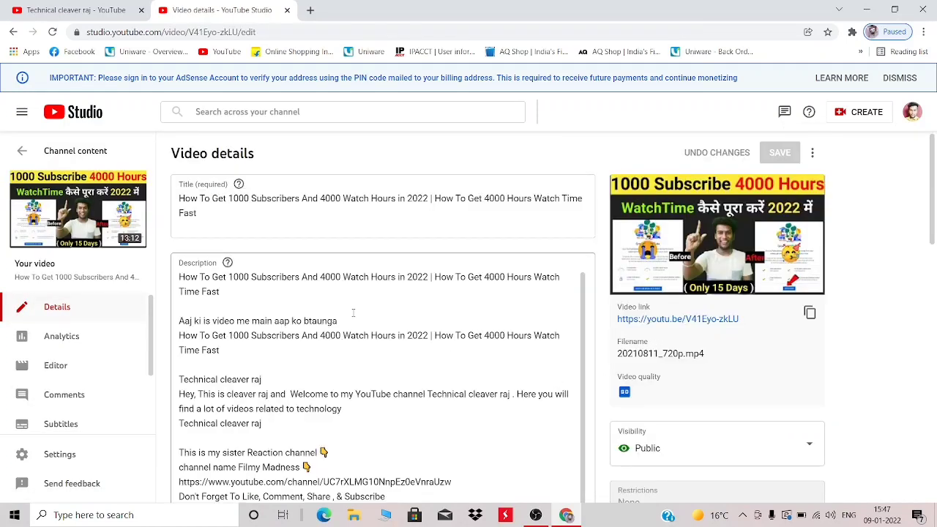
pyautogui.moveTo(255, 309); pyautogui.dragTo(323, 282)
pyautogui.moveTo(933, 474); pyautogui.dragTo(935, 264)
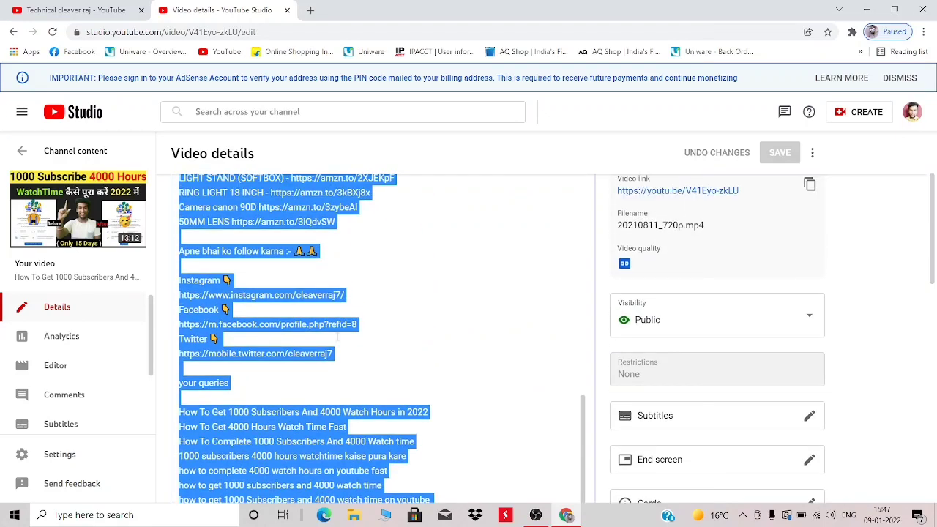
pyautogui.click(445, 350)
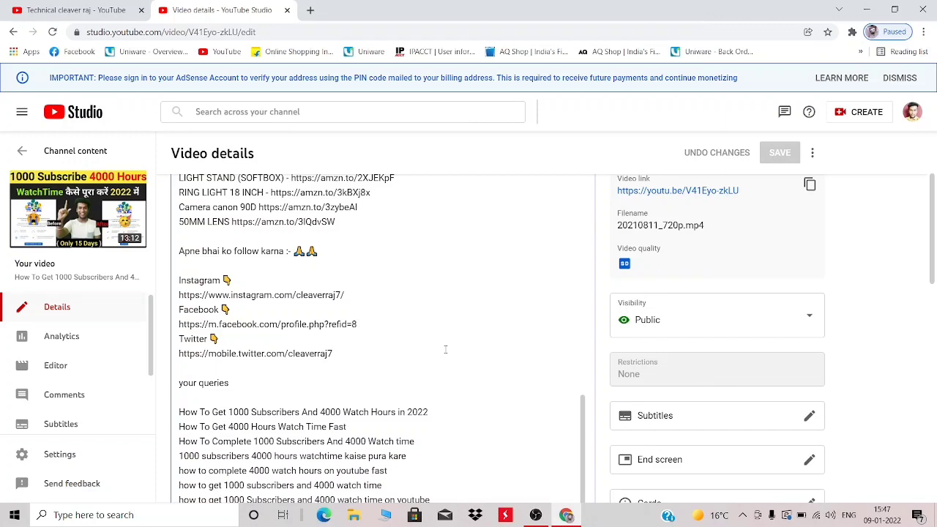
# Open the upload defaults' basic info in the channel settings and highlight the introduction in the default description.
pyautogui.click(61, 455)
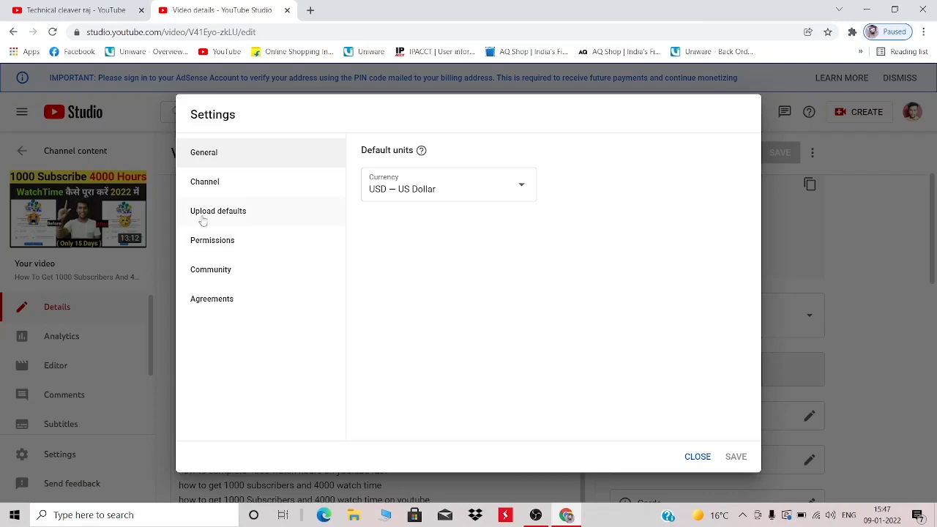
pyautogui.click(239, 216)
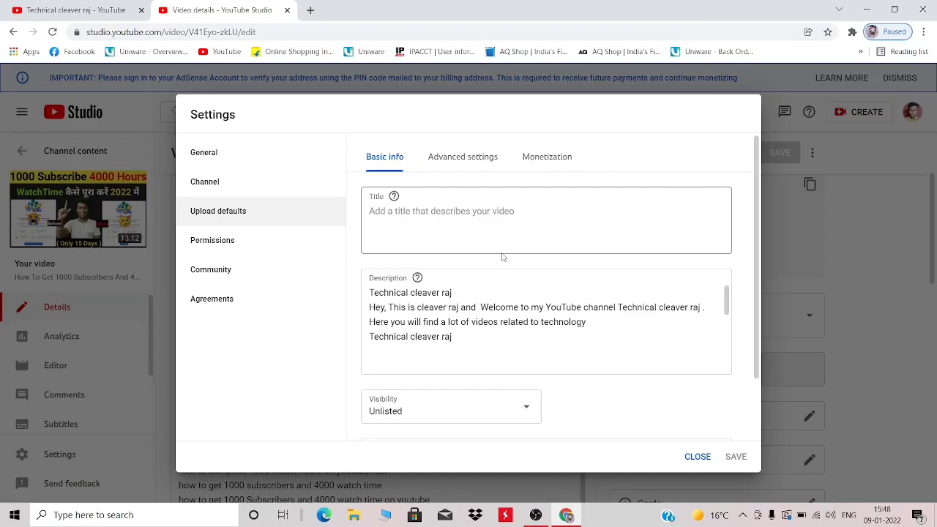
pyautogui.click(404, 288)
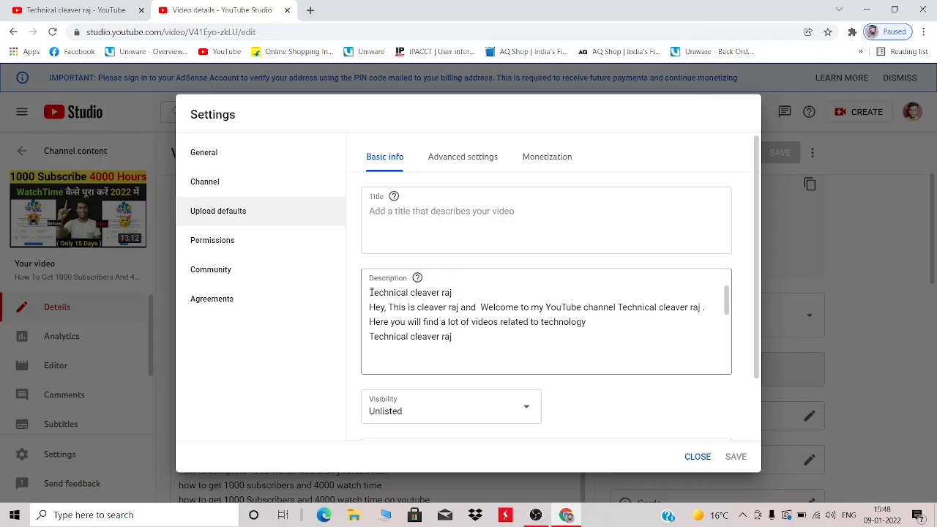
pyautogui.moveTo(369, 292); pyautogui.dragTo(476, 339)
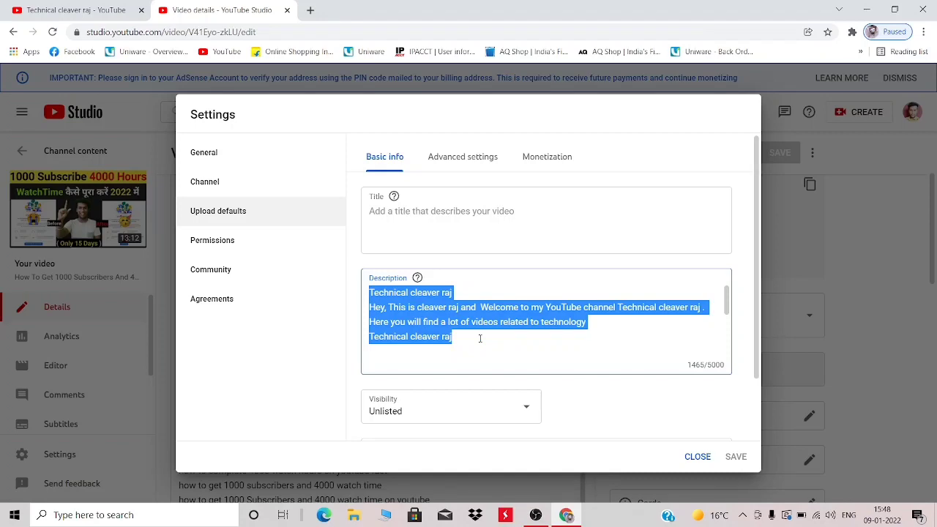
pyautogui.click(479, 338)
# Read the default description's channel links, equipment links, social links, hashtags and contact section through to the end, and close the settings.
pyautogui.scroll(-1, 479, 338)
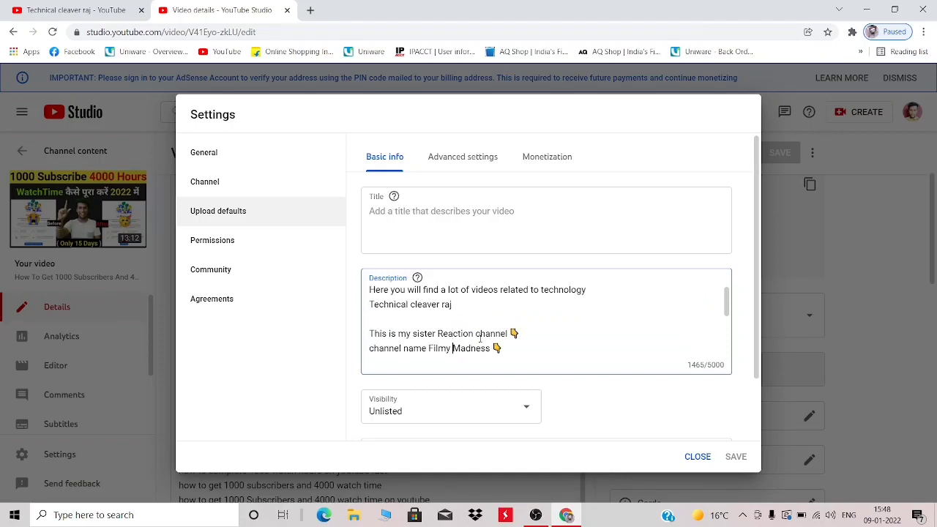
pyautogui.scroll(-1, 480, 338)
pyautogui.scroll(-2, 481, 338)
pyautogui.scroll(-1, 481, 338)
pyautogui.scroll(-1, 481, 337)
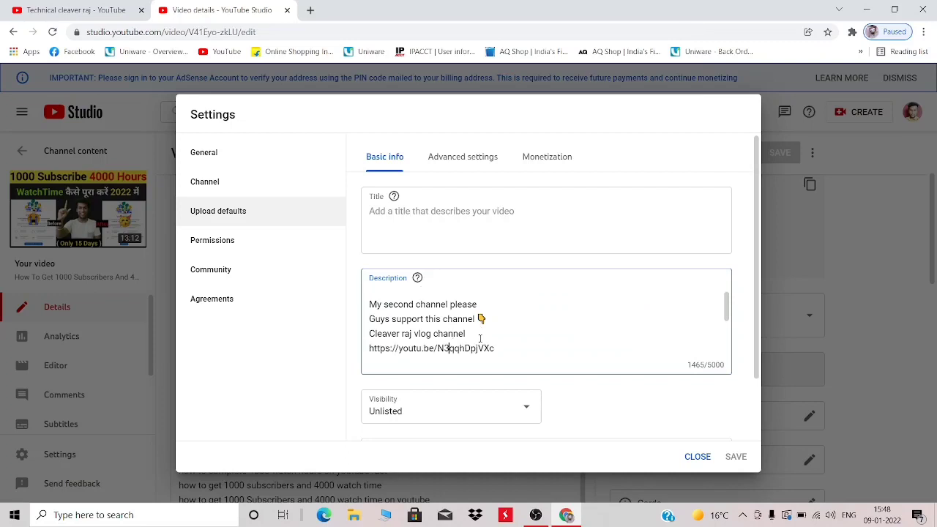
pyautogui.scroll(-7, 481, 338)
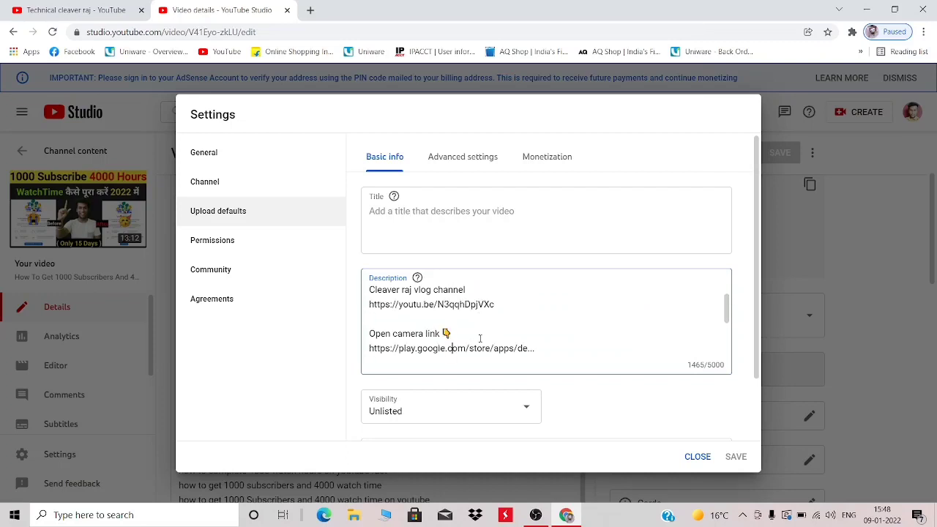
pyautogui.scroll(-4, 480, 338)
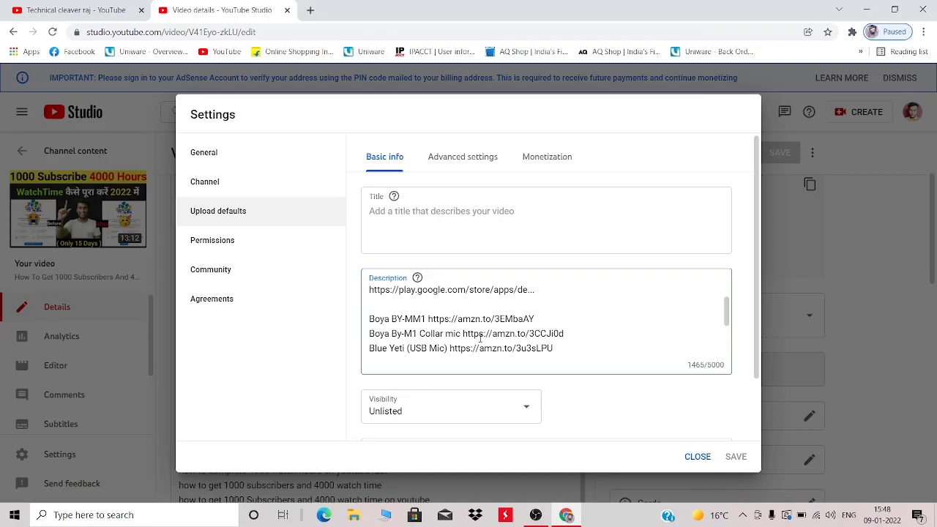
pyautogui.scroll(-7, 480, 338)
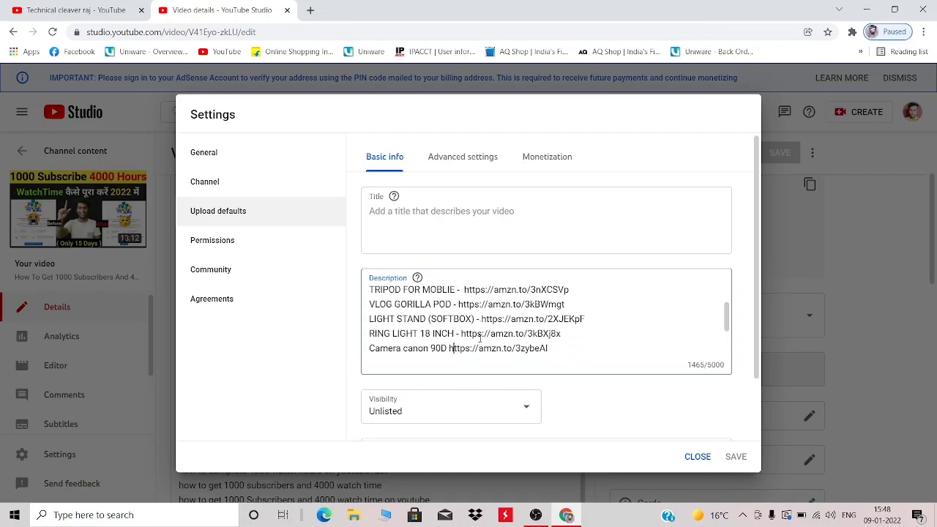
pyautogui.scroll(-4, 480, 339)
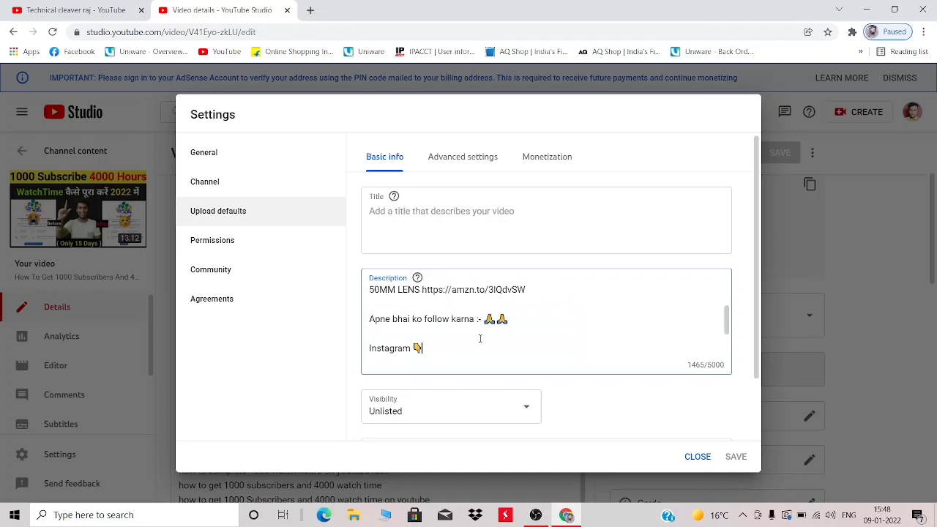
pyautogui.scroll(-1, 480, 338)
pyautogui.scroll(-5, 480, 338)
pyautogui.scroll(-3, 481, 338)
pyautogui.scroll(-5, 480, 338)
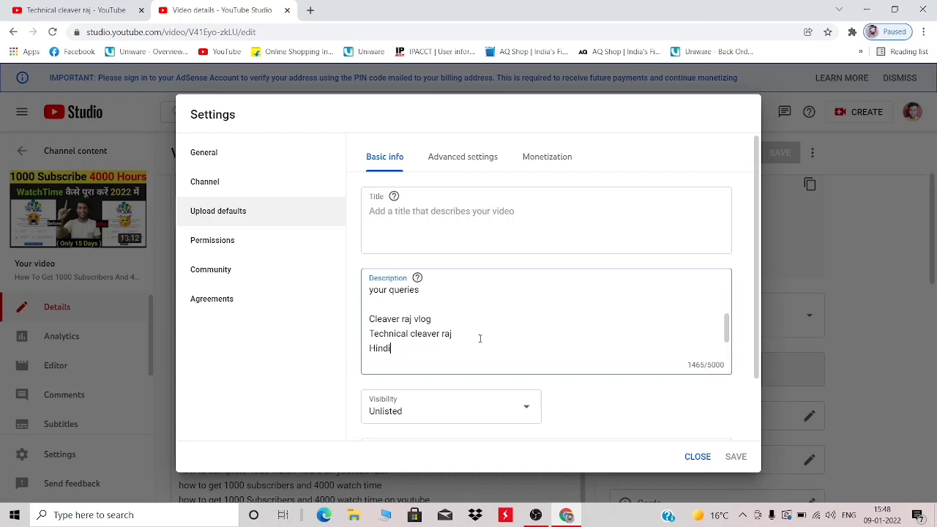
pyautogui.scroll(-1, 481, 338)
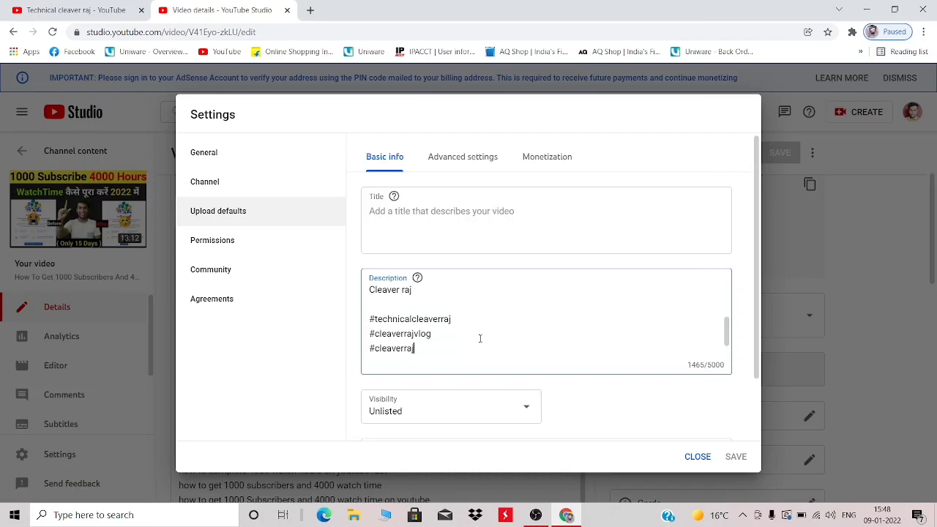
pyautogui.scroll(-4, 480, 338)
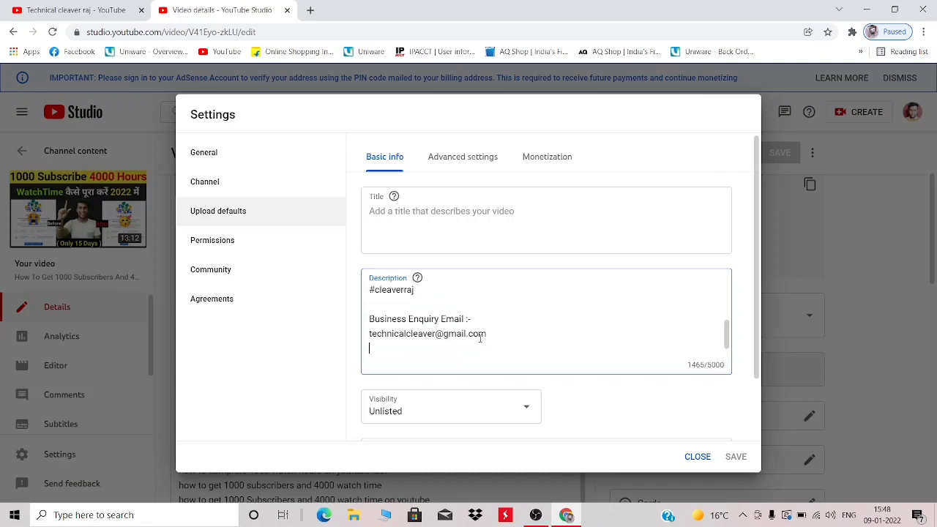
pyautogui.scroll(-1, 480, 338)
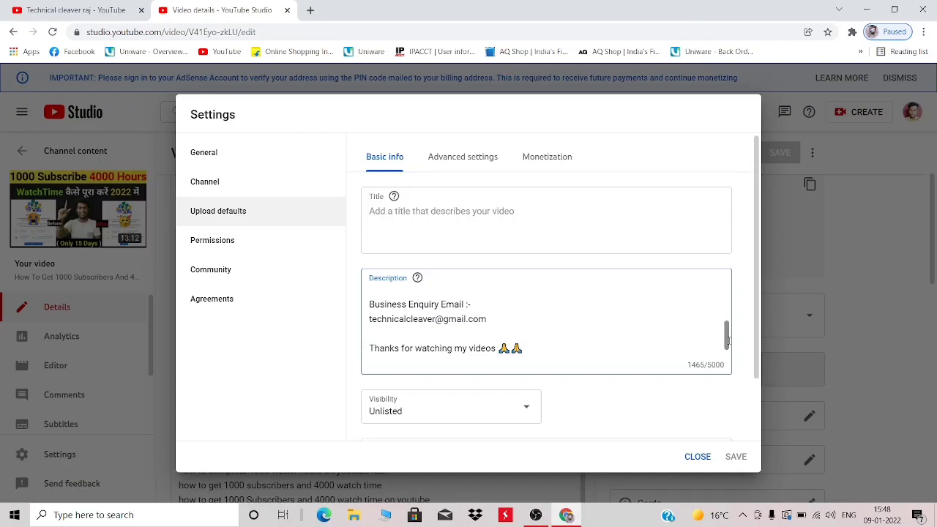
pyautogui.click(696, 457)
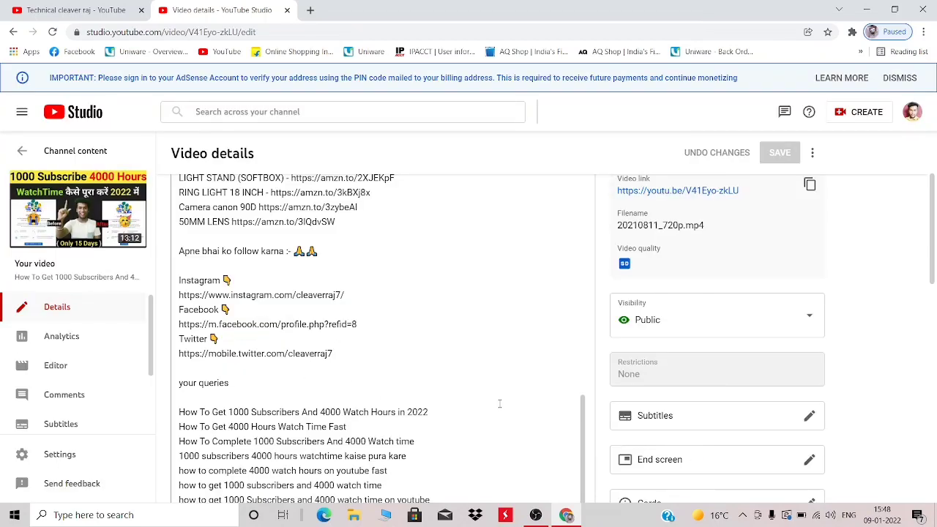
# Examine the video's own description from its opening title lines to the search phrases under "your queries".
pyautogui.moveTo(581, 450); pyautogui.dragTo(580, 286)
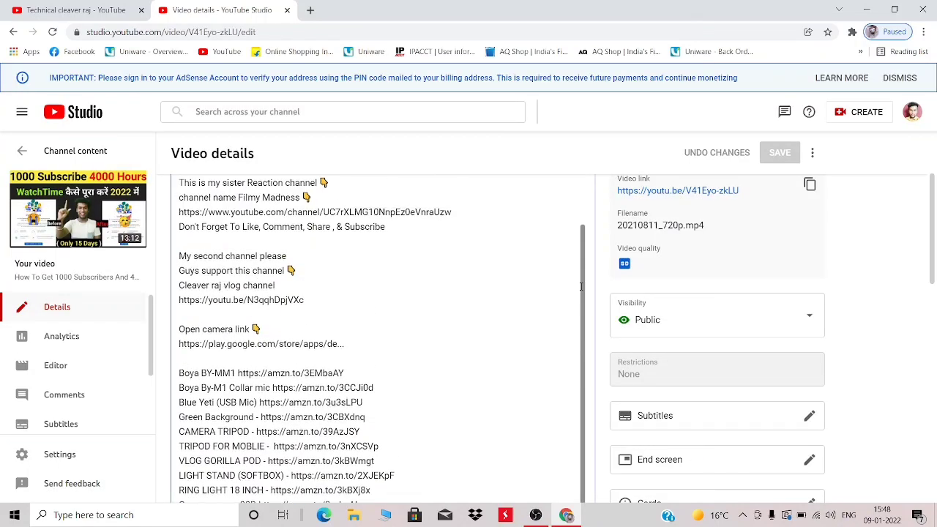
pyautogui.scroll(2, 586, 282)
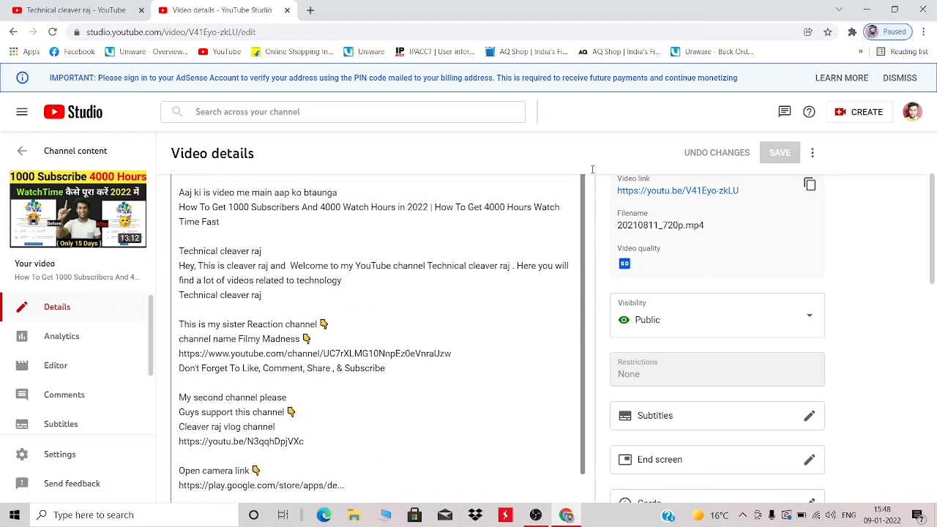
pyautogui.scroll(2, 931, 275)
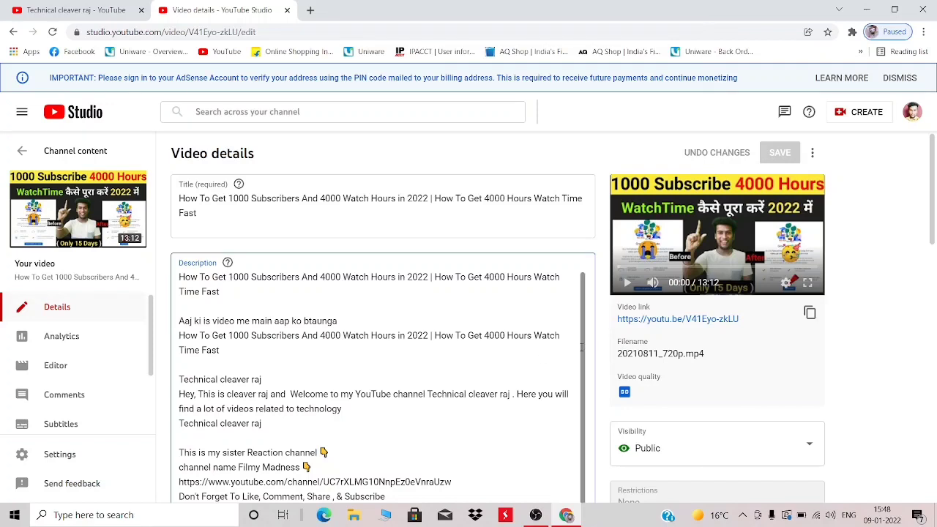
pyautogui.scroll(-10, 468, 351)
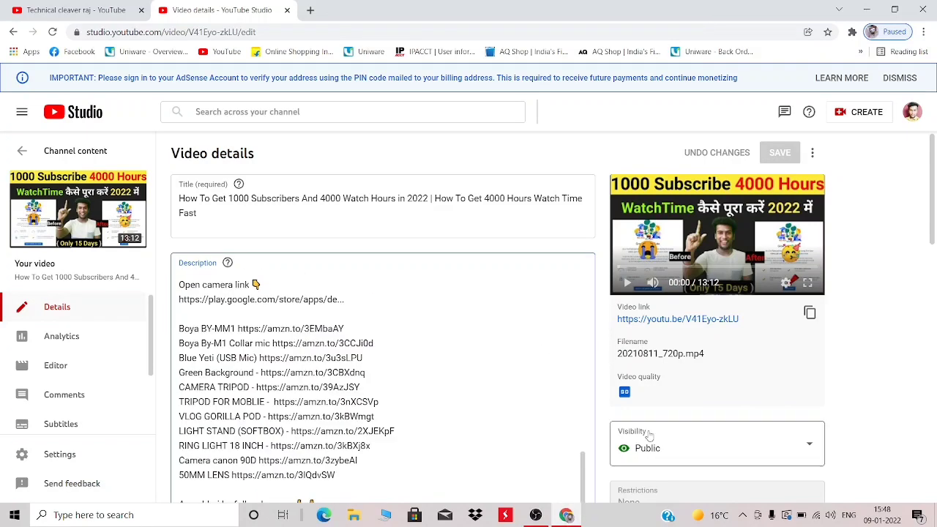
pyautogui.scroll(-4, 933, 157)
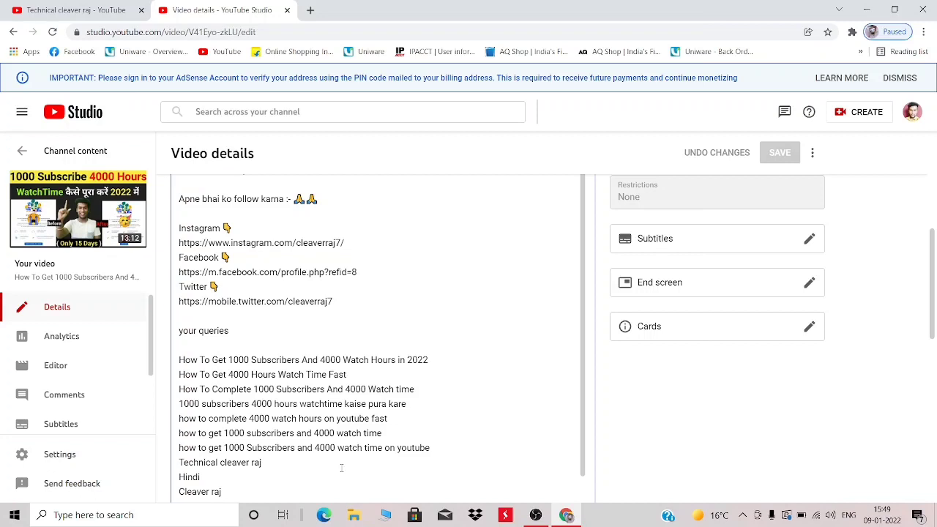
pyautogui.moveTo(583, 395); pyautogui.dragTo(563, 380)
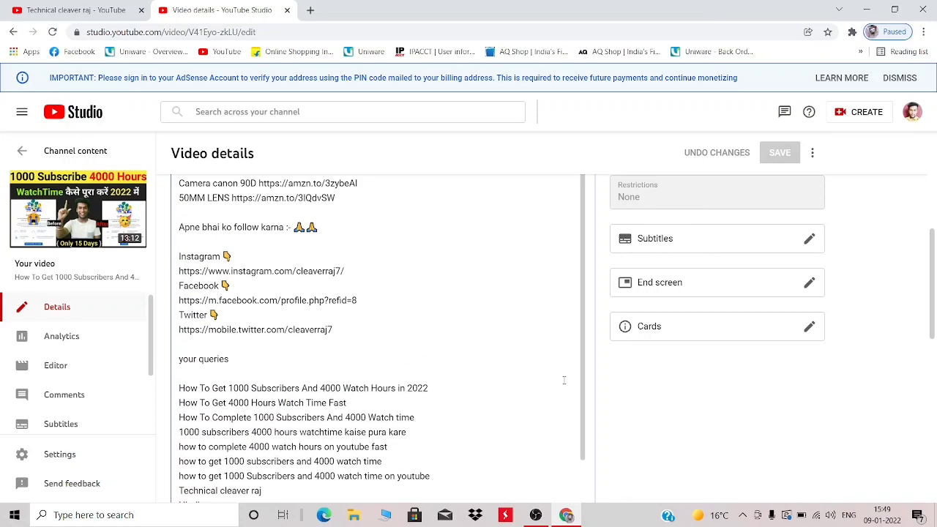
# Recheck the default description in the upload defaults' basic info and close the settings without editing it.
pyautogui.click(62, 454)
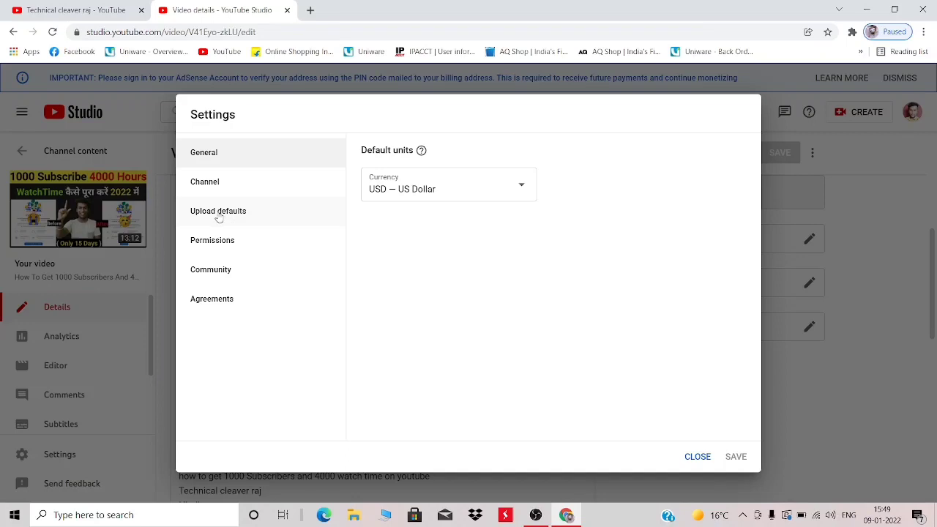
pyautogui.click(216, 212)
pyautogui.click(505, 308)
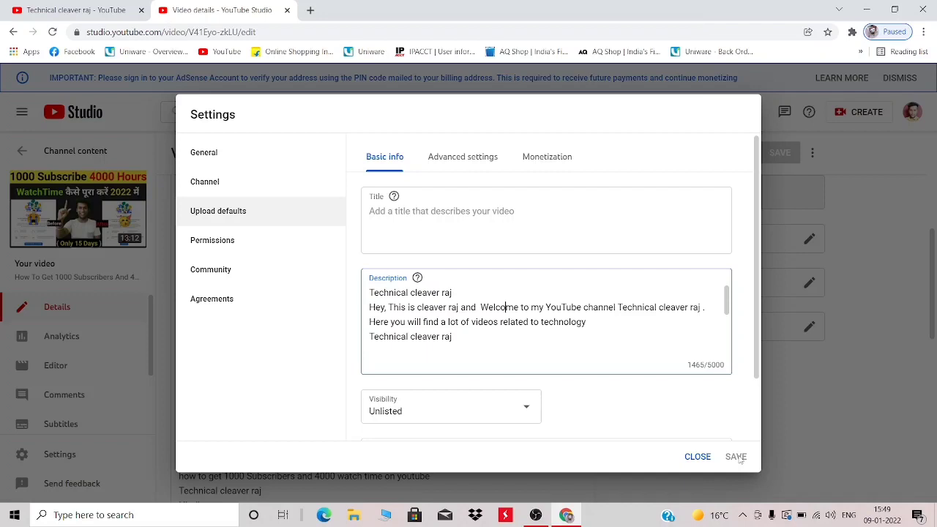
pyautogui.click(691, 457)
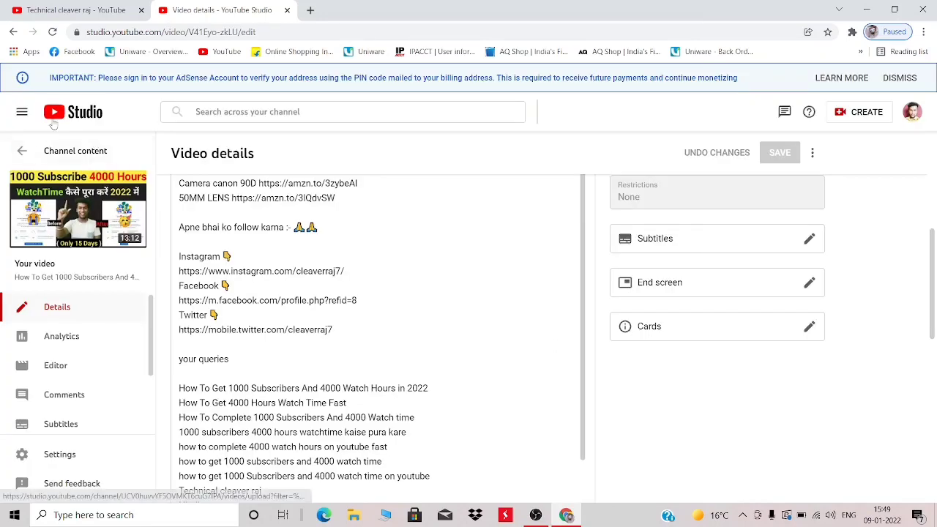
# Review the visibility choices in the upload defaults' basic info, keep Unlisted selected, and close the settings.
pyautogui.click(21, 153)
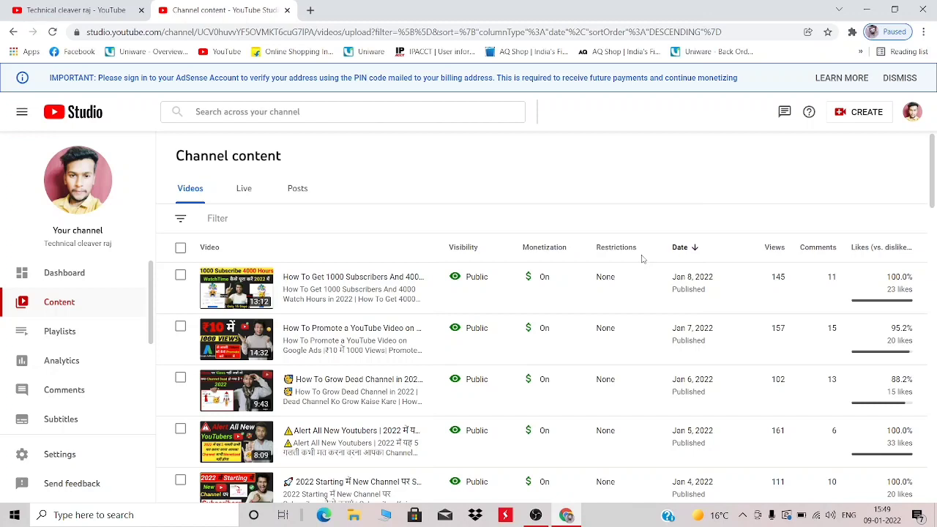
pyautogui.click(61, 459)
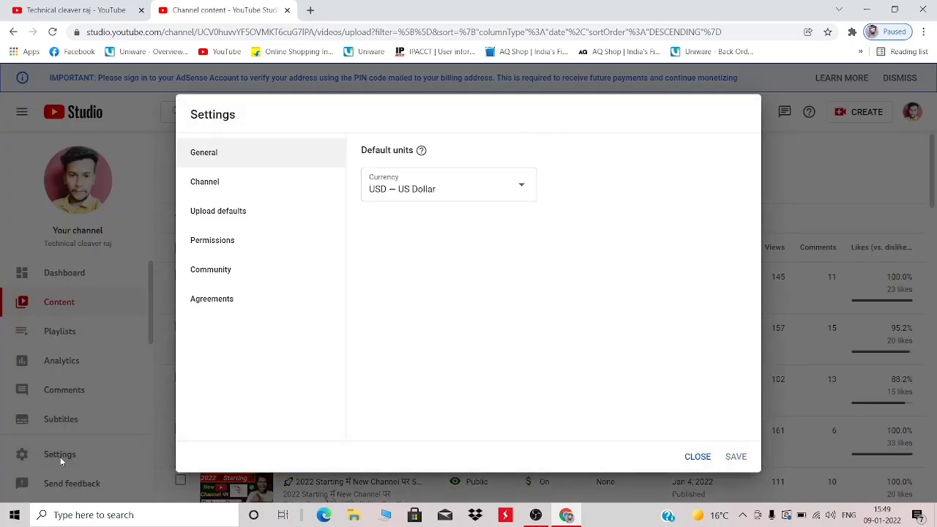
pyautogui.click(233, 214)
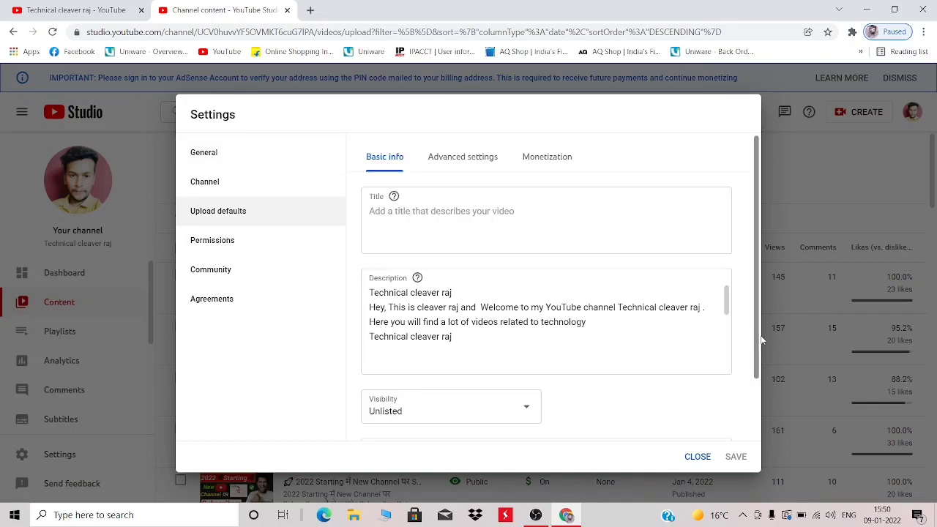
pyautogui.scroll(-1, 757, 341)
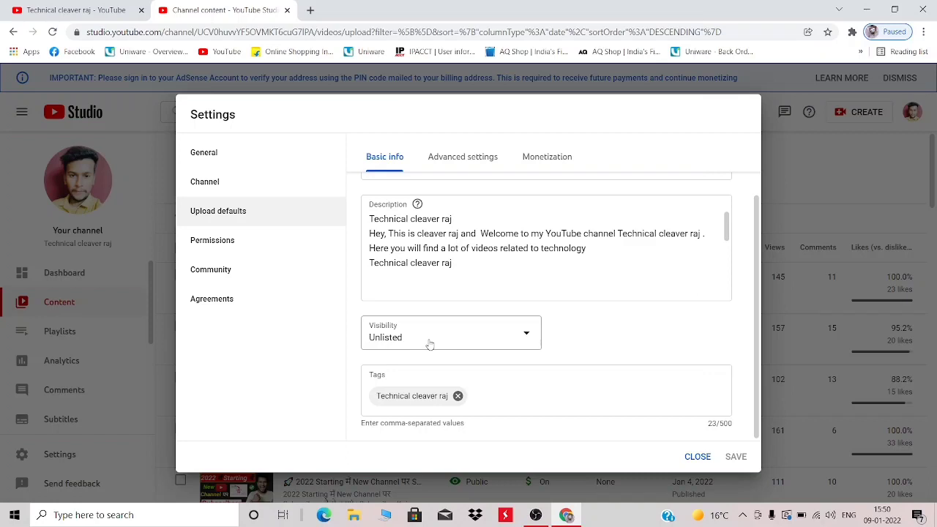
pyautogui.click(429, 344)
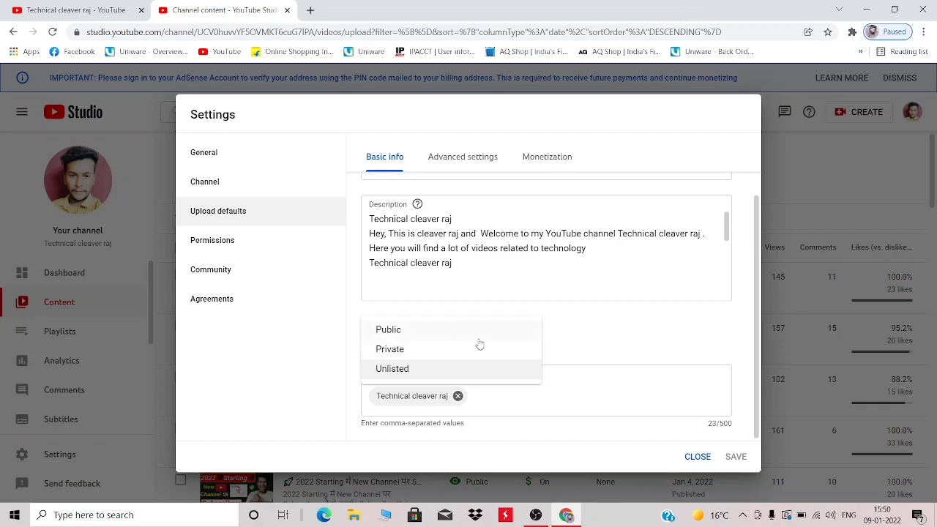
pyautogui.click(385, 370)
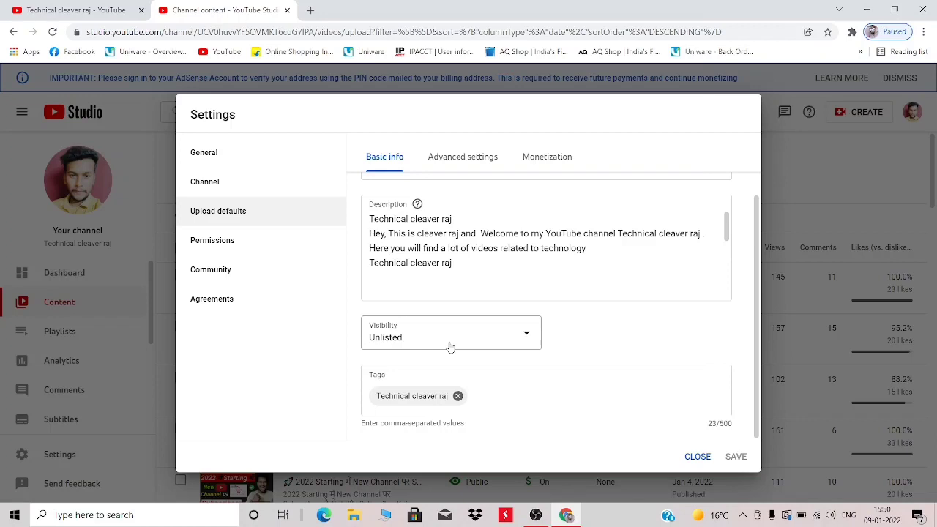
pyautogui.click(696, 456)
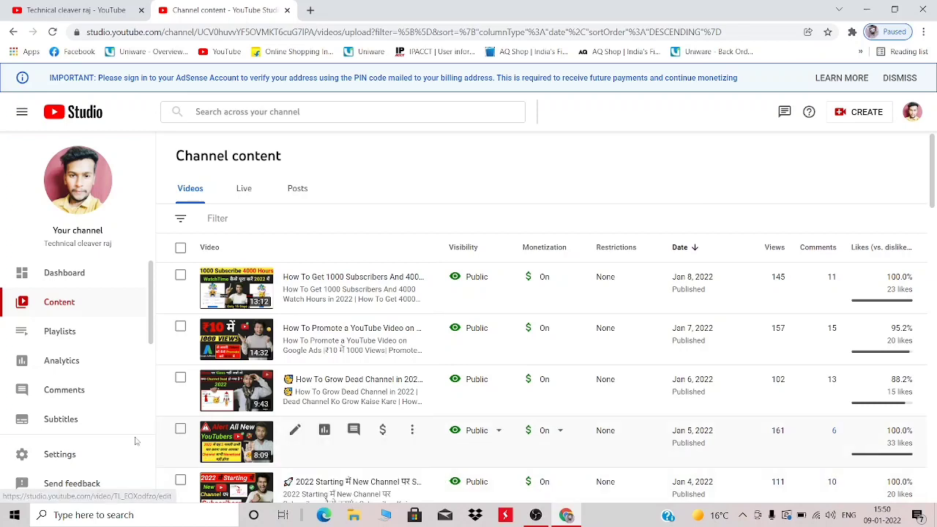
# Reopen the settings and view the channel's basic info with its country and keywords, followed by its advanced settings.
pyautogui.click(60, 455)
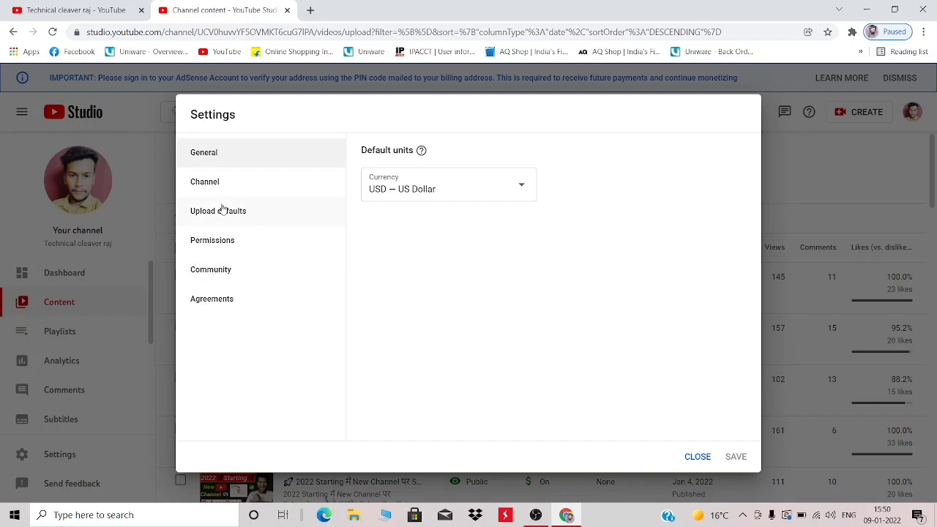
pyautogui.click(199, 183)
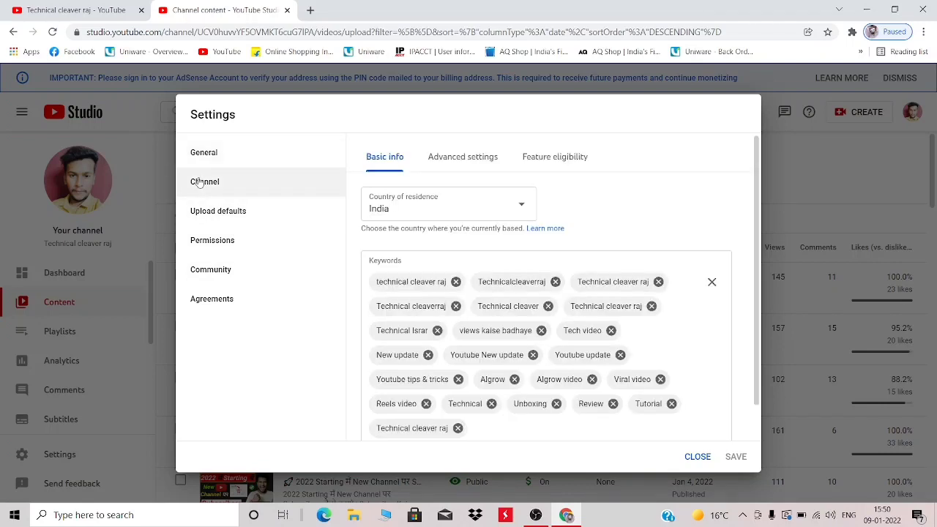
pyautogui.click(465, 160)
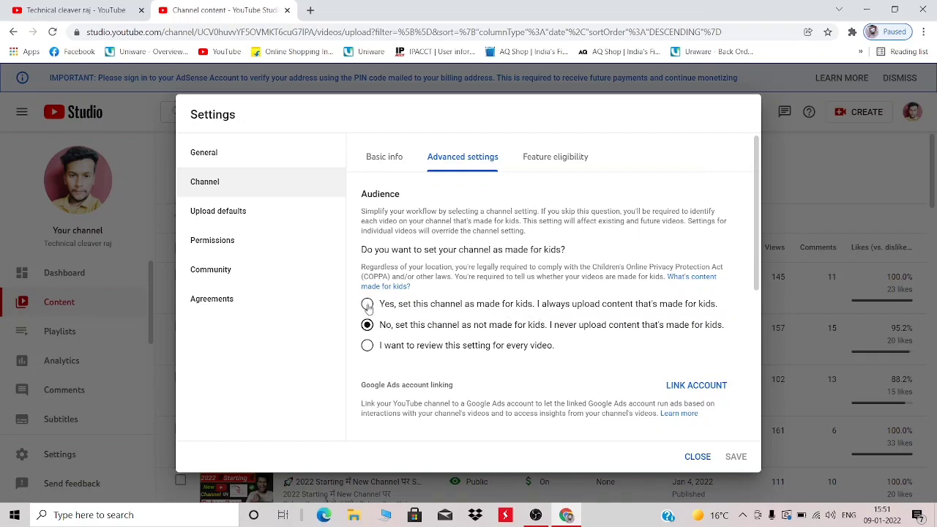
# Try setting the channel's audience as made for kids, and switch it back to not made for kids.
pyautogui.click(369, 306)
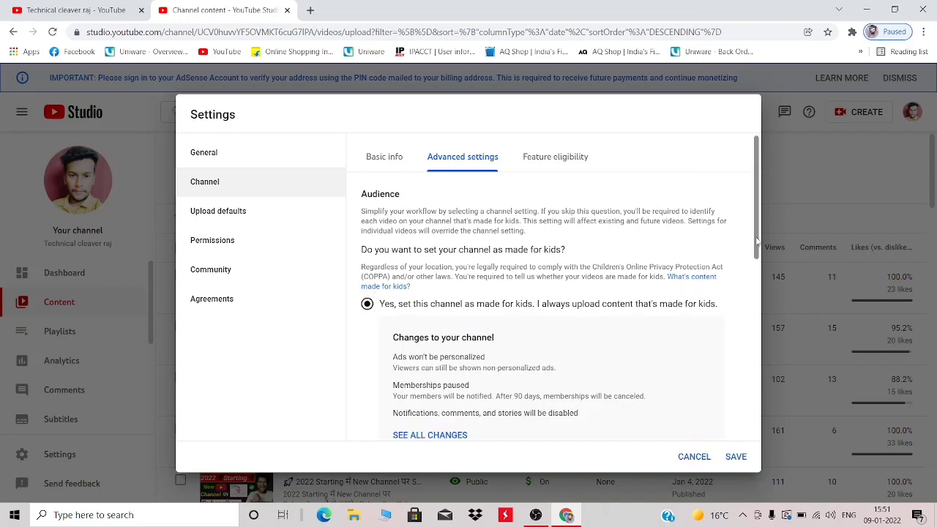
pyautogui.scroll(-2, 758, 241)
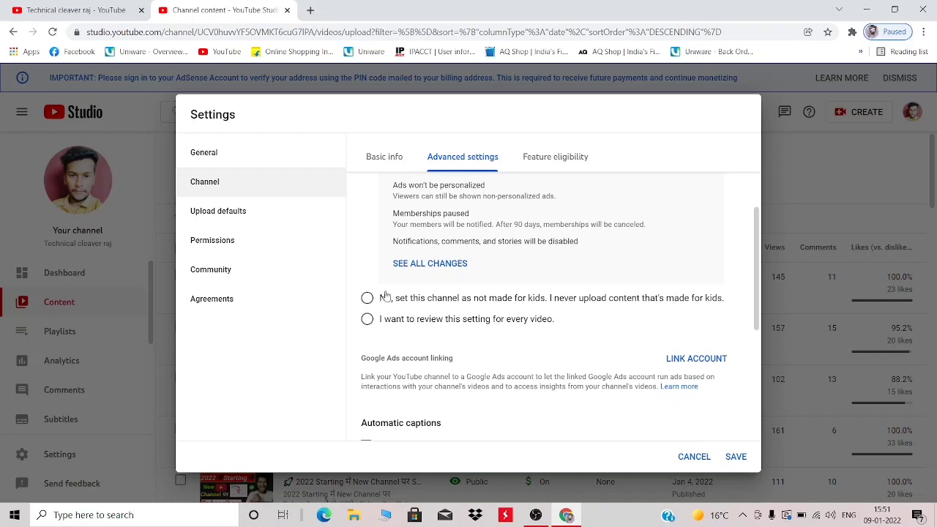
pyautogui.click(366, 297)
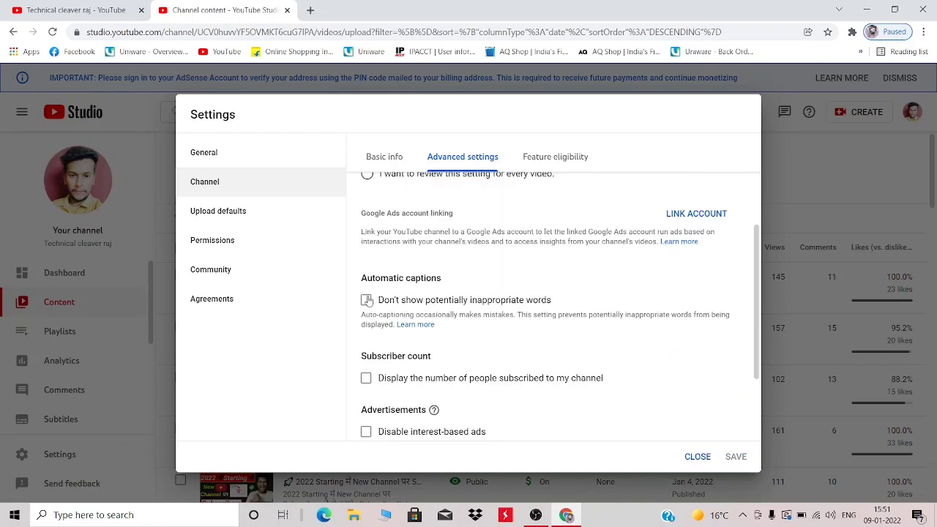
pyautogui.scroll(1, 761, 233)
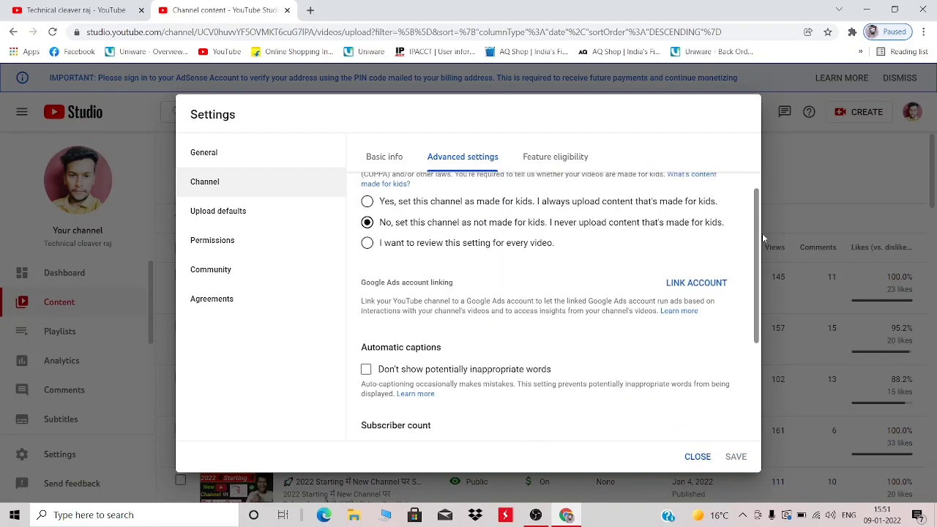
pyautogui.scroll(1, 762, 233)
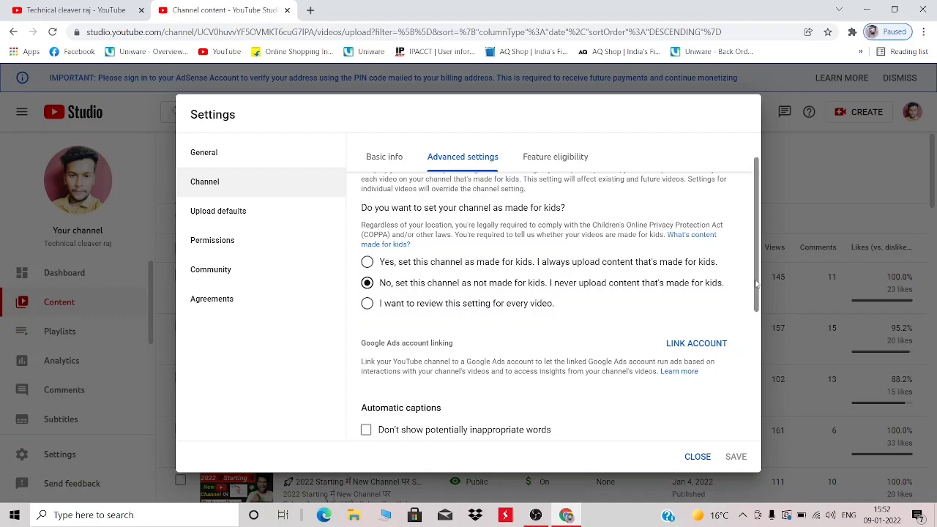
# Try turning on the display of the channel's subscriber count, turn it back off, and recheck the advanced settings.
pyautogui.moveTo(755, 284); pyautogui.dragTo(748, 430)
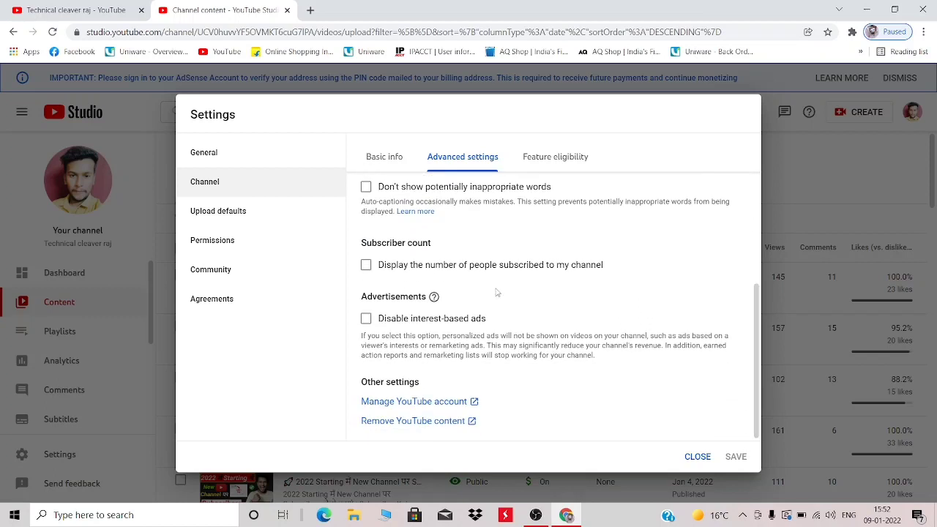
pyautogui.click(368, 267)
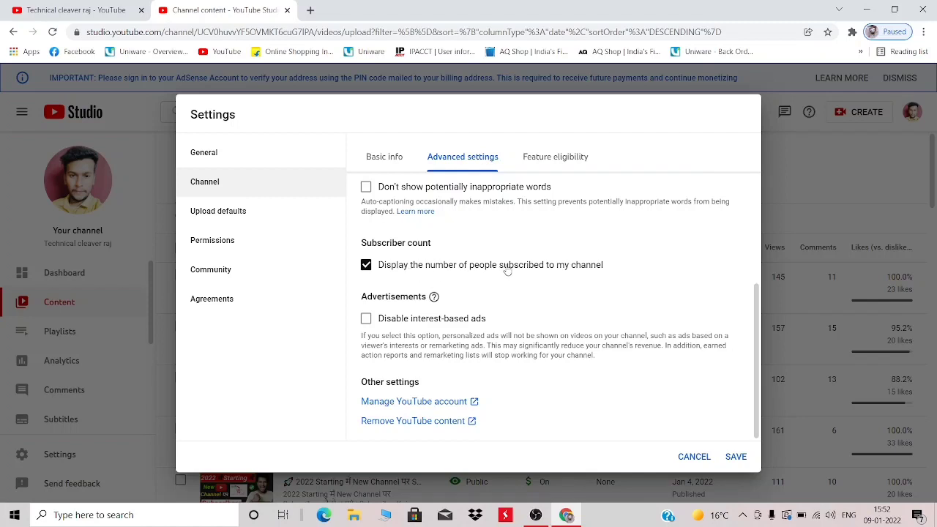
pyautogui.click(376, 268)
pyautogui.click(367, 267)
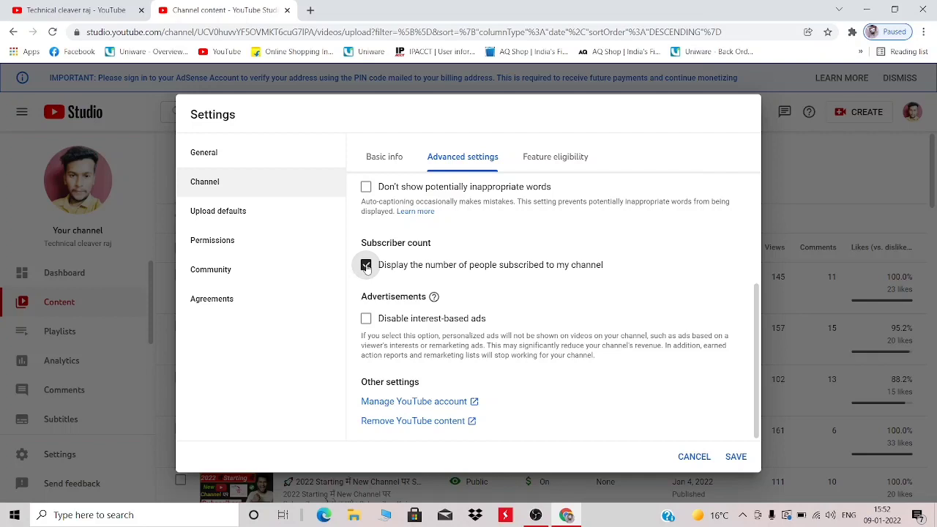
pyautogui.click(367, 266)
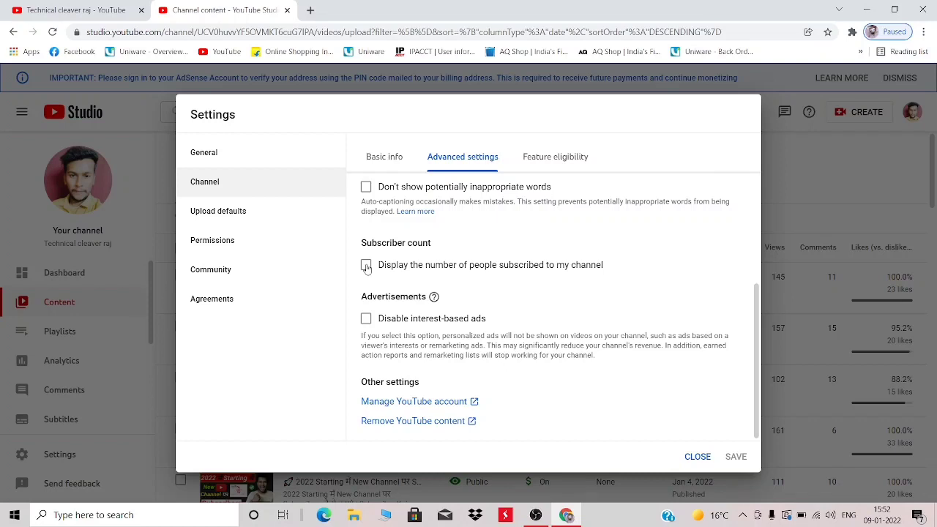
pyautogui.click(366, 264)
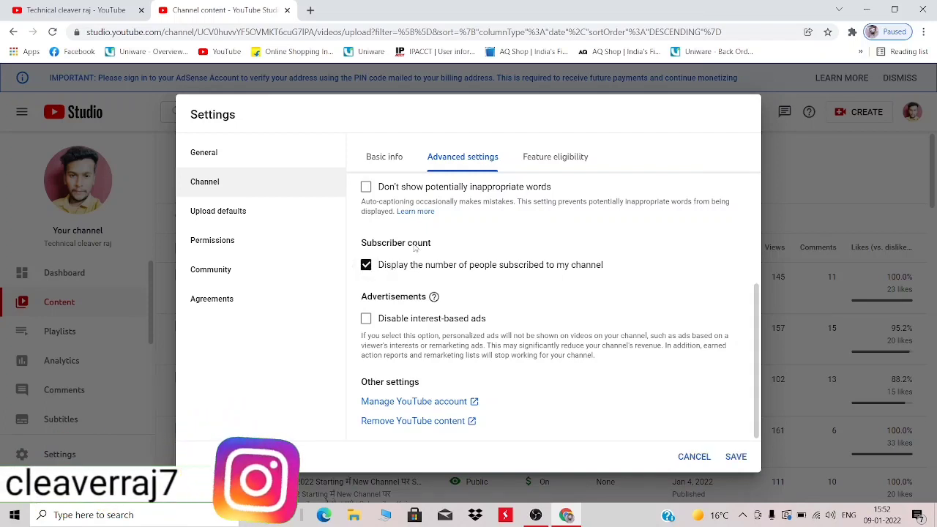
pyautogui.click(366, 266)
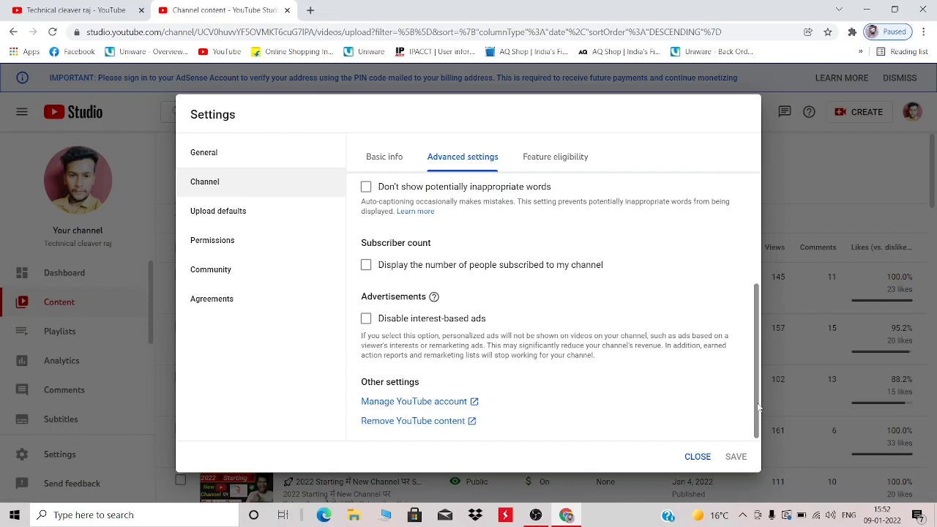
pyautogui.moveTo(759, 407); pyautogui.dragTo(759, 315)
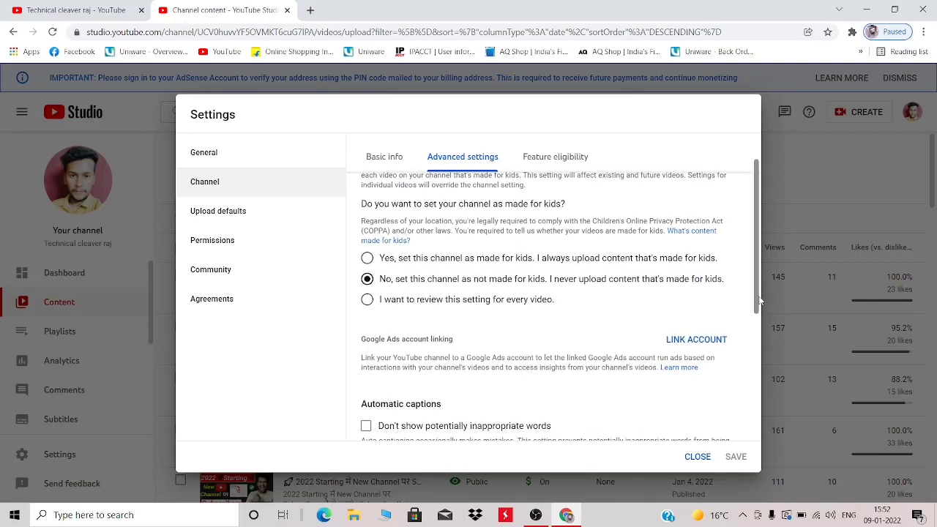
pyautogui.scroll(-4, 512, 286)
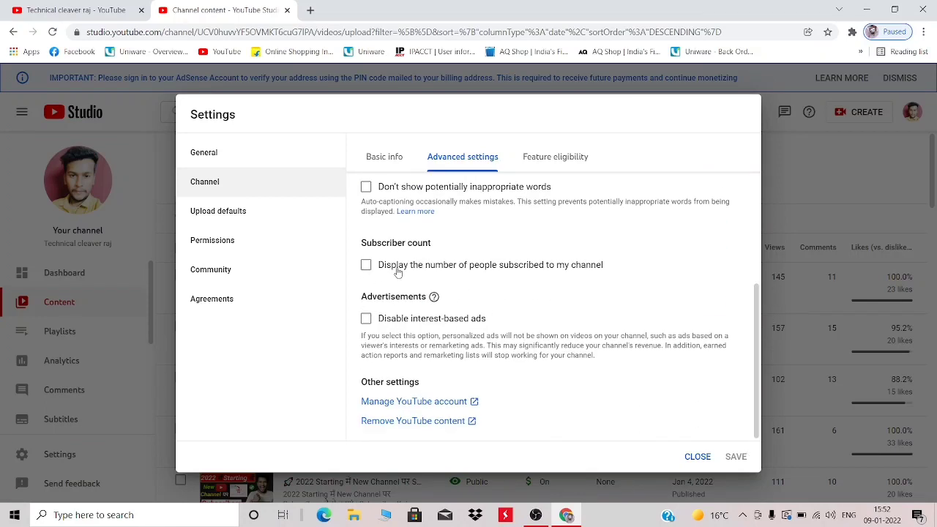